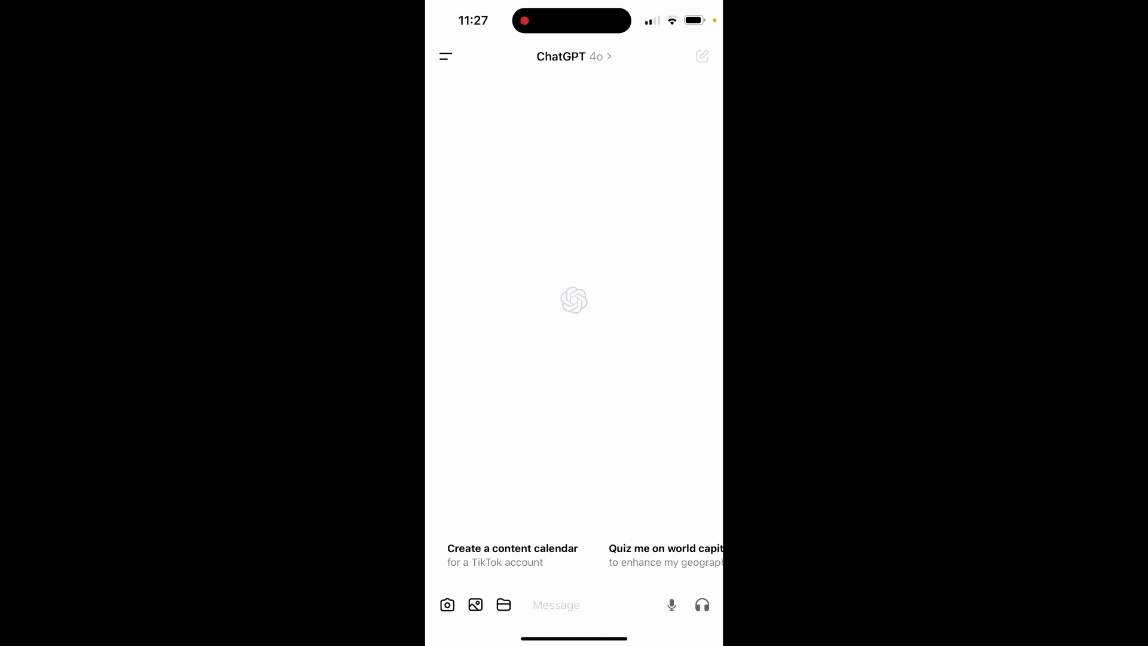
# Step: Search the App Store for 'chatgpt', then return to ChatGPT and start a voice conversation
pyautogui.moveTo(574, 639); pyautogui.dragTo(574, 404)
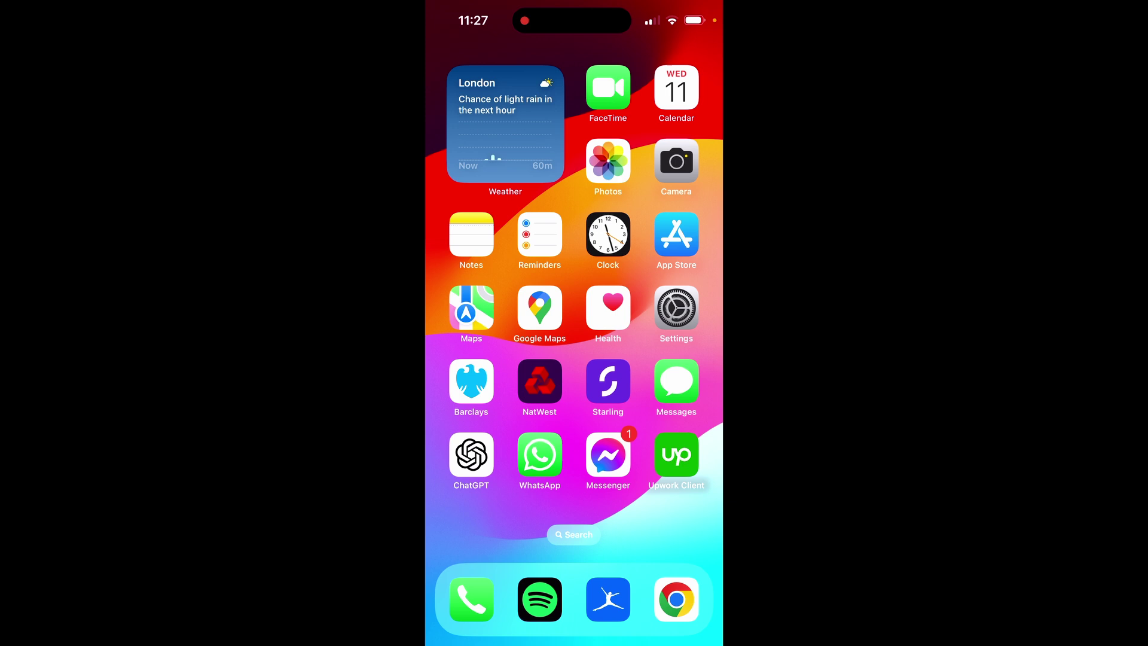
pyautogui.click(674, 236)
pyautogui.click(538, 92)
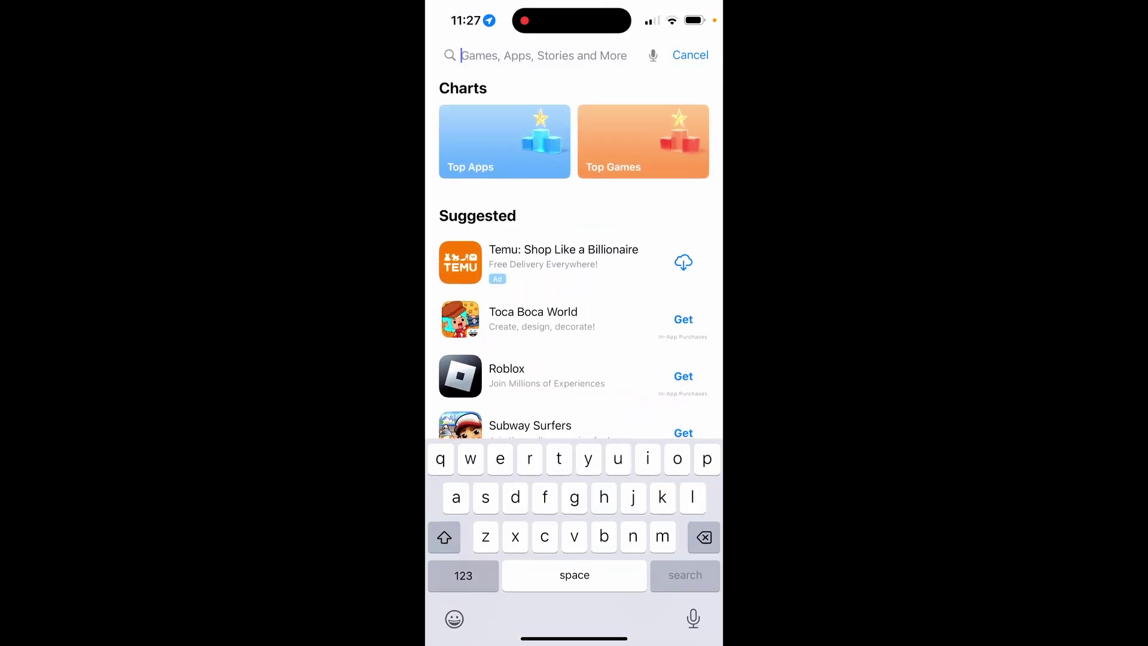
pyautogui.write('chat')
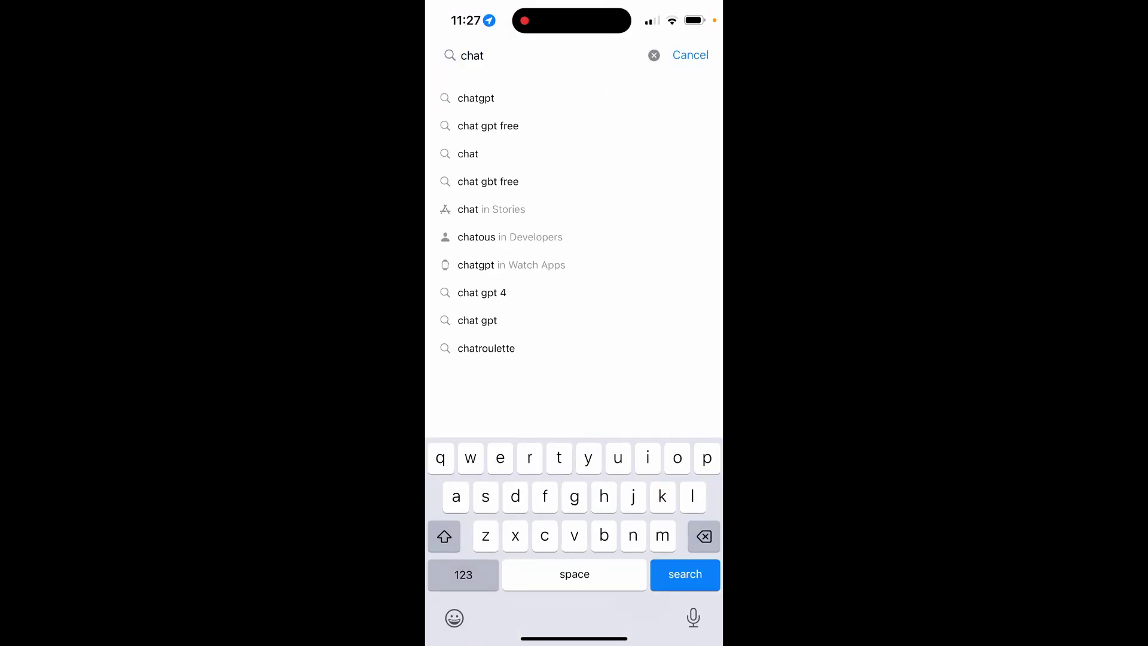
pyautogui.click(503, 98)
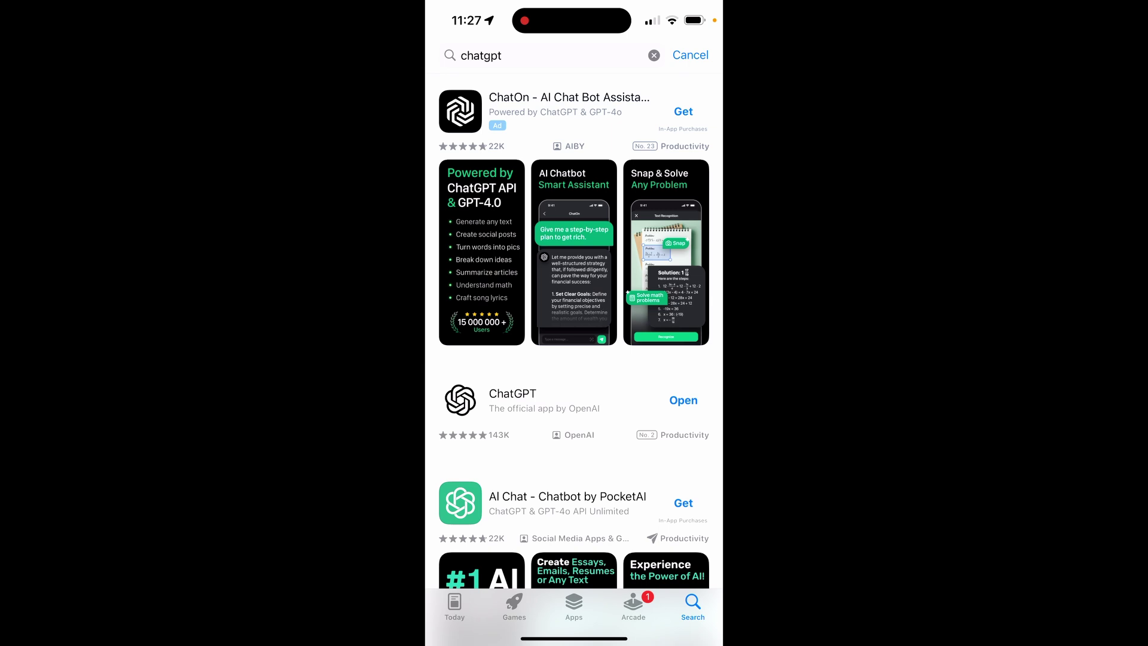
pyautogui.scroll(-2, 575, 341)
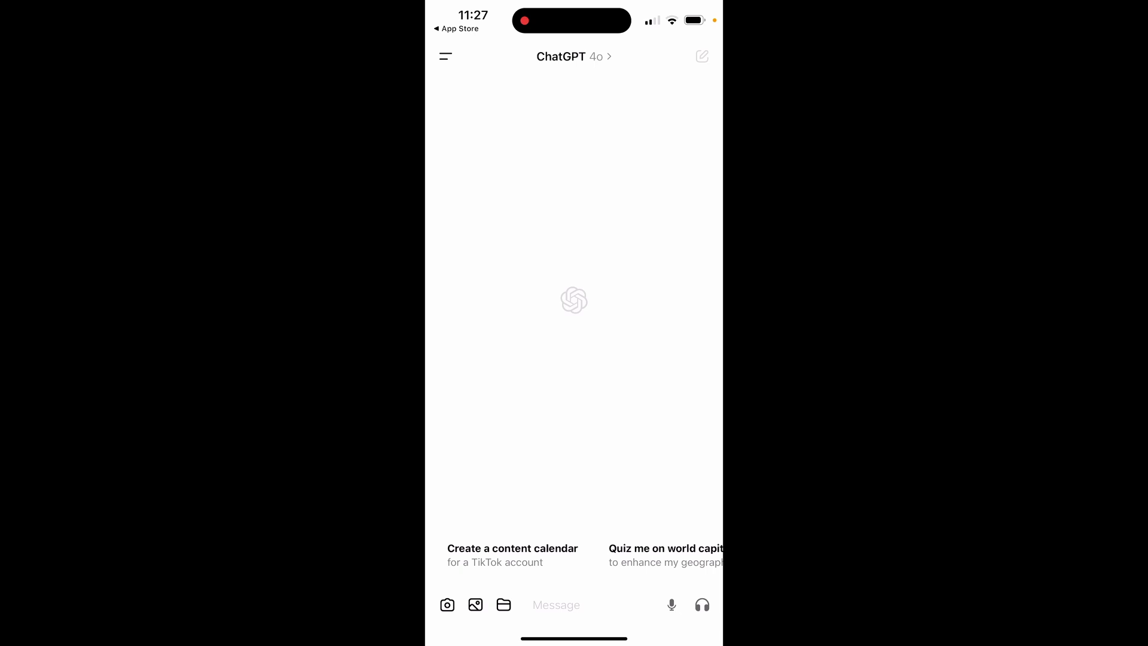
pyautogui.click(703, 604)
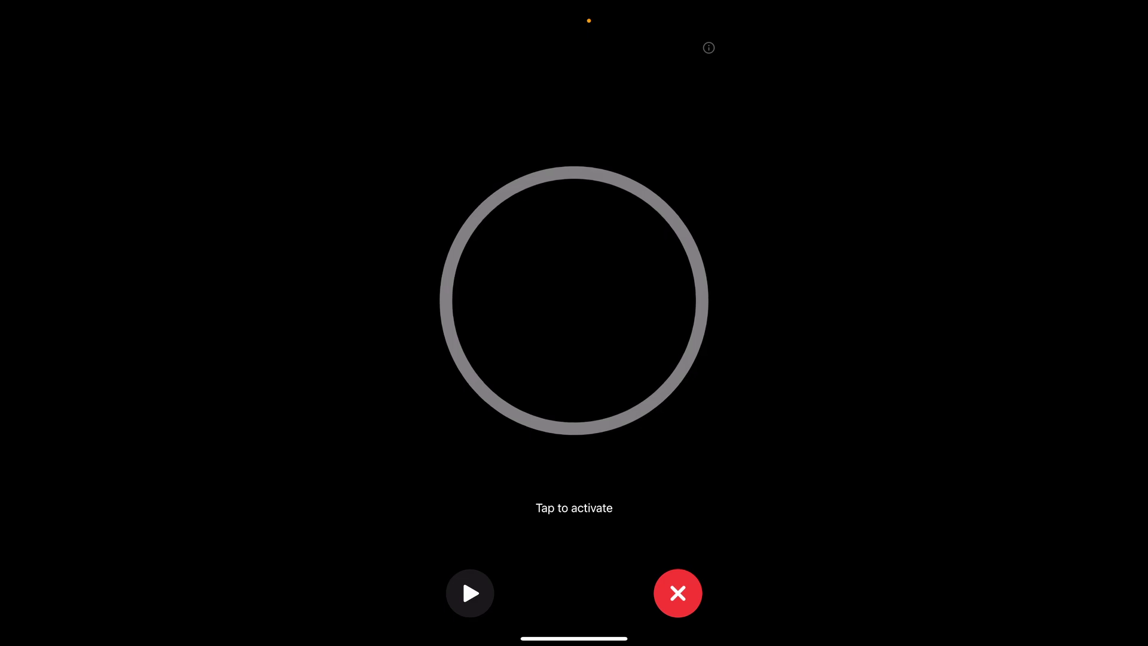